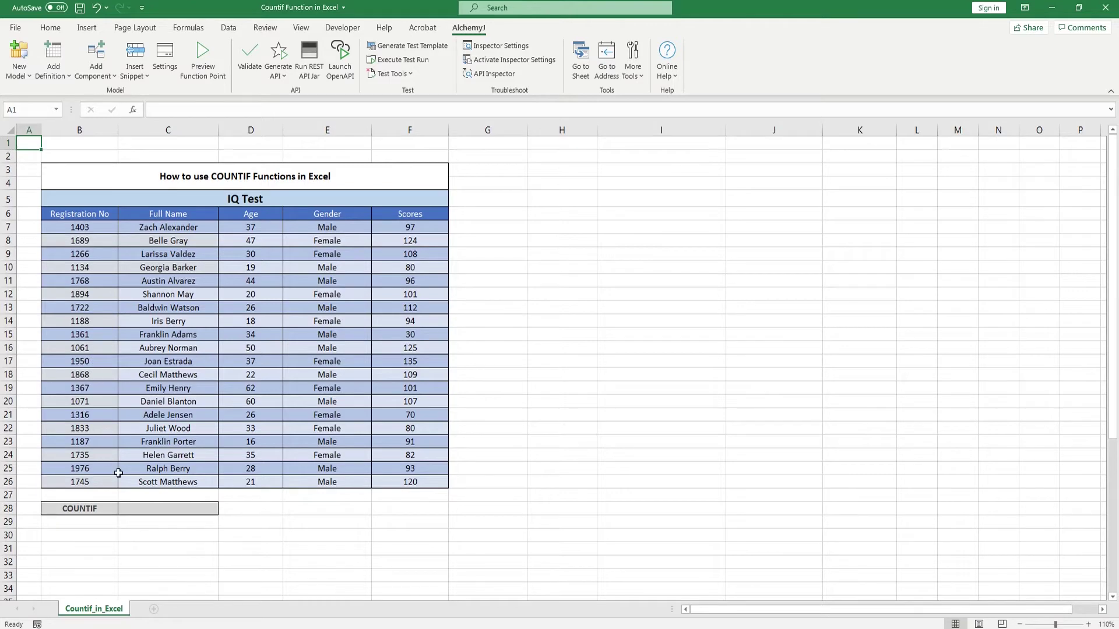
Count the male participants in cell C28 with COUNTIF over E7:E26, using the criterion "MALE"
{"action": "left_click", "coordinate": [131, 507]}
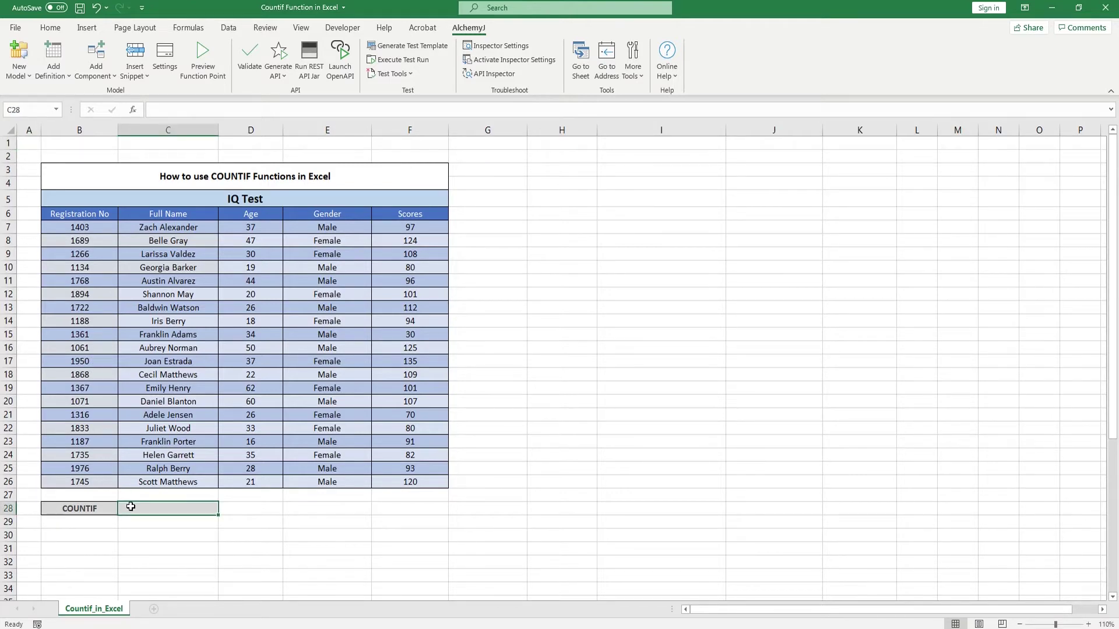
{"action": "type", "text": "=COUNTIF("}
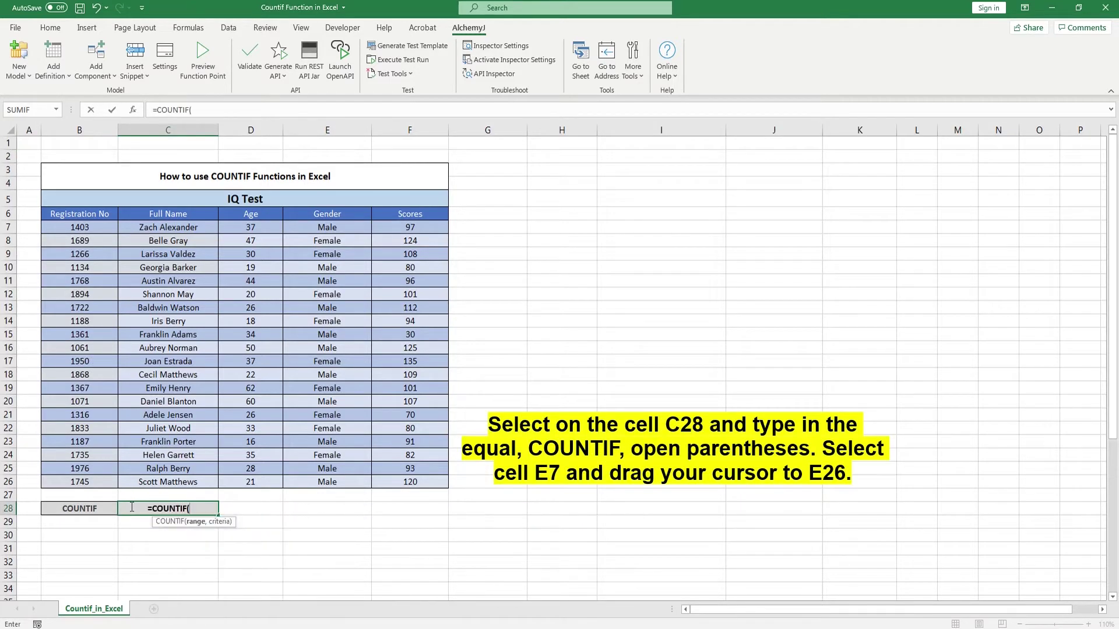
{"action": "left_click_drag", "start_coordinate": [357, 226], "coordinate": [353, 478]}
{"action": "type", "text": ",\"MALE"}
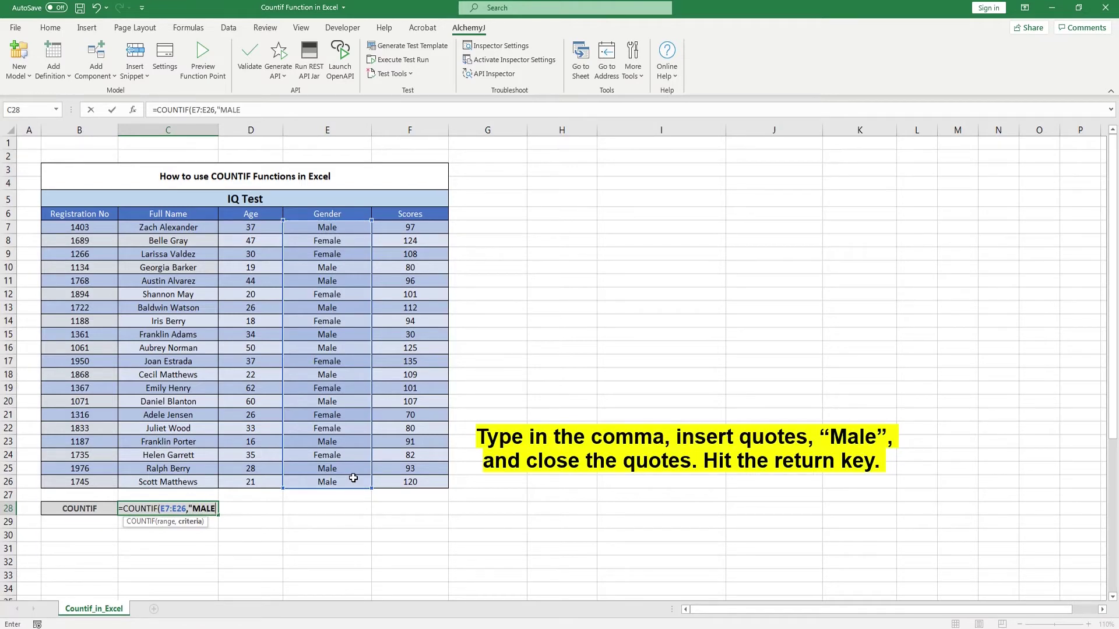
{"action": "type", "text": "\""}
{"action": "key", "text": "Return"}
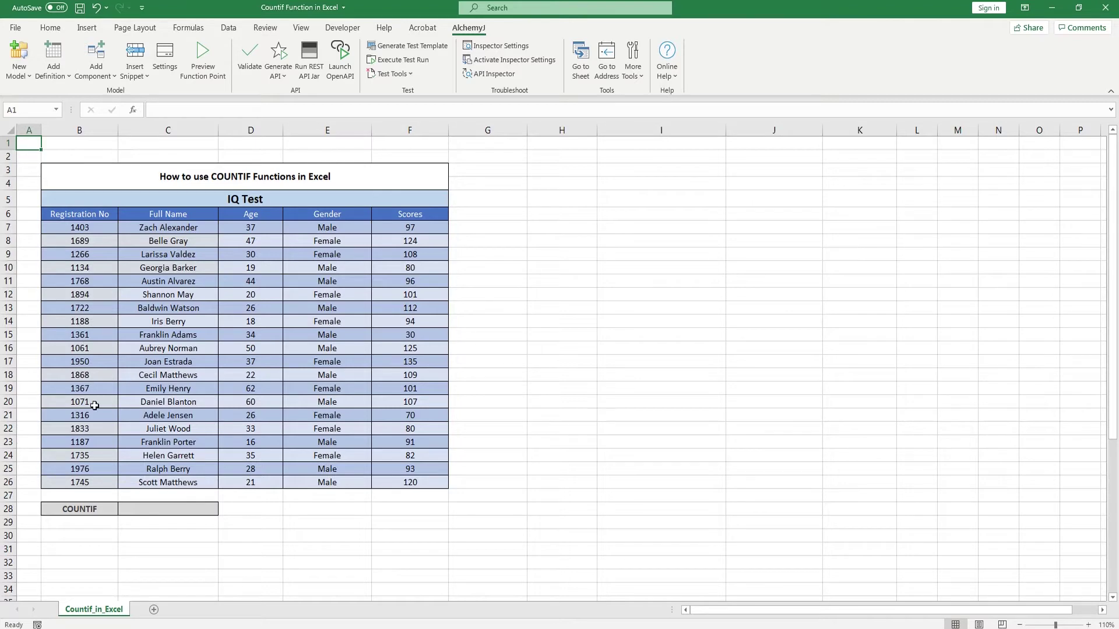
Count the full names starting with A in cell C28 with COUNTIF over C7:C26, using the criterion "A*"
{"action": "left_click", "coordinate": [123, 508]}
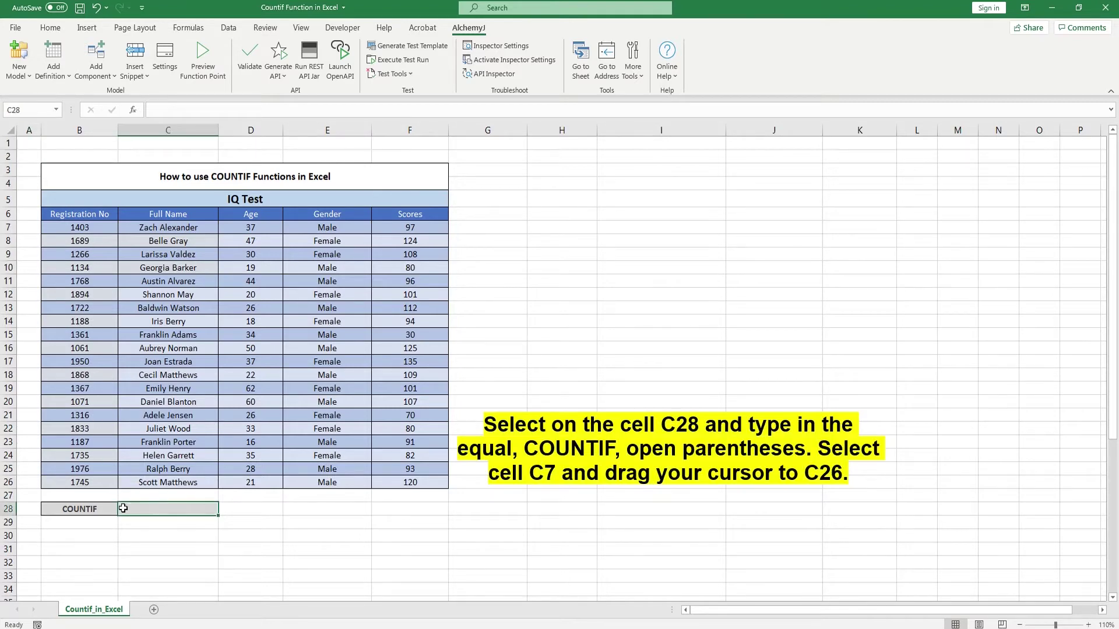
{"action": "type", "text": "=COUNTIF"}
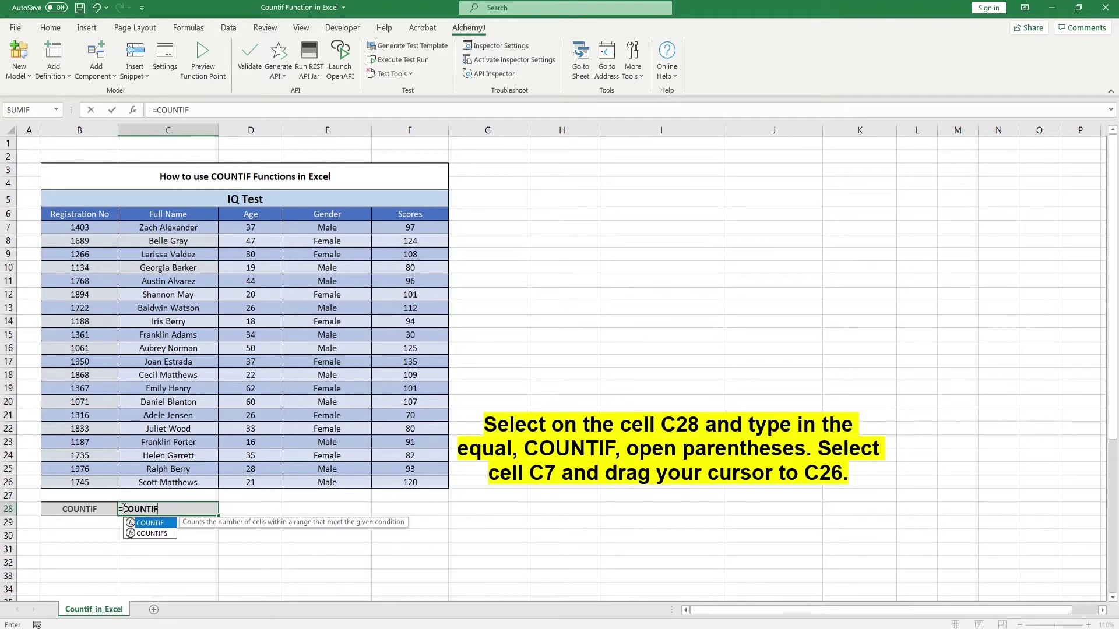
{"action": "type", "text": "("}
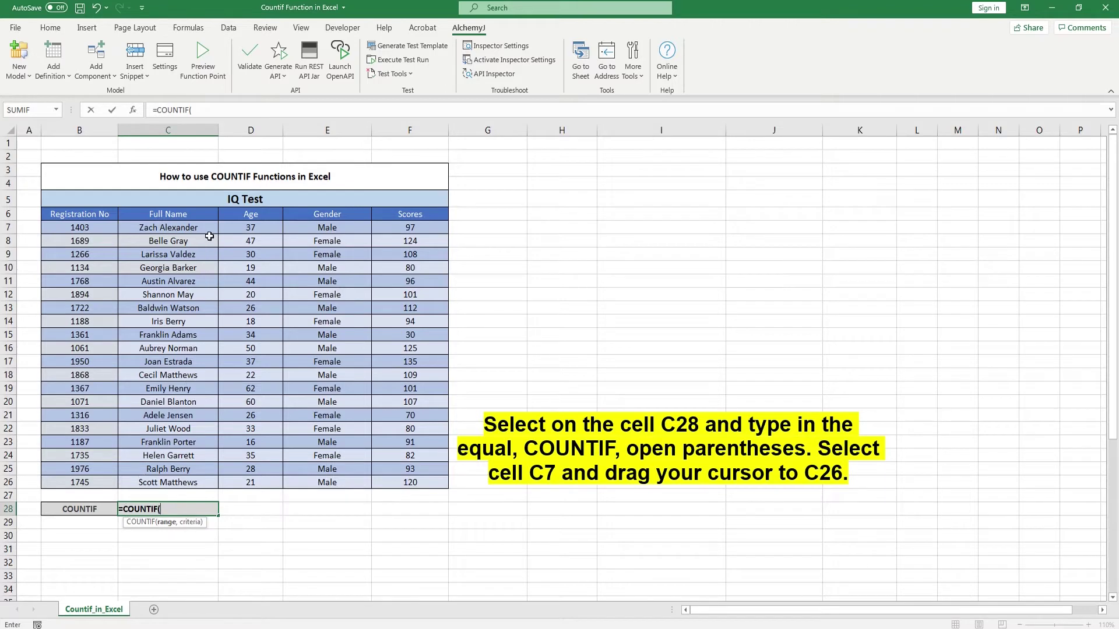
{"action": "left_click_drag", "start_coordinate": [209, 233], "coordinate": [211, 479]}
{"action": "type", "text": ",\"A*"}
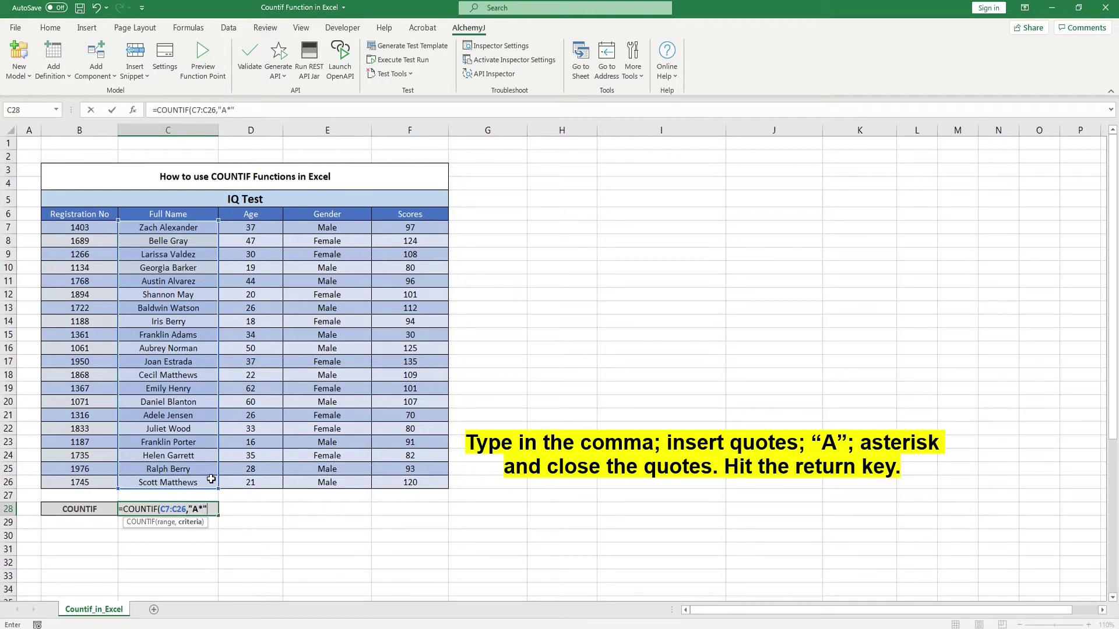
{"action": "key", "text": "Return"}
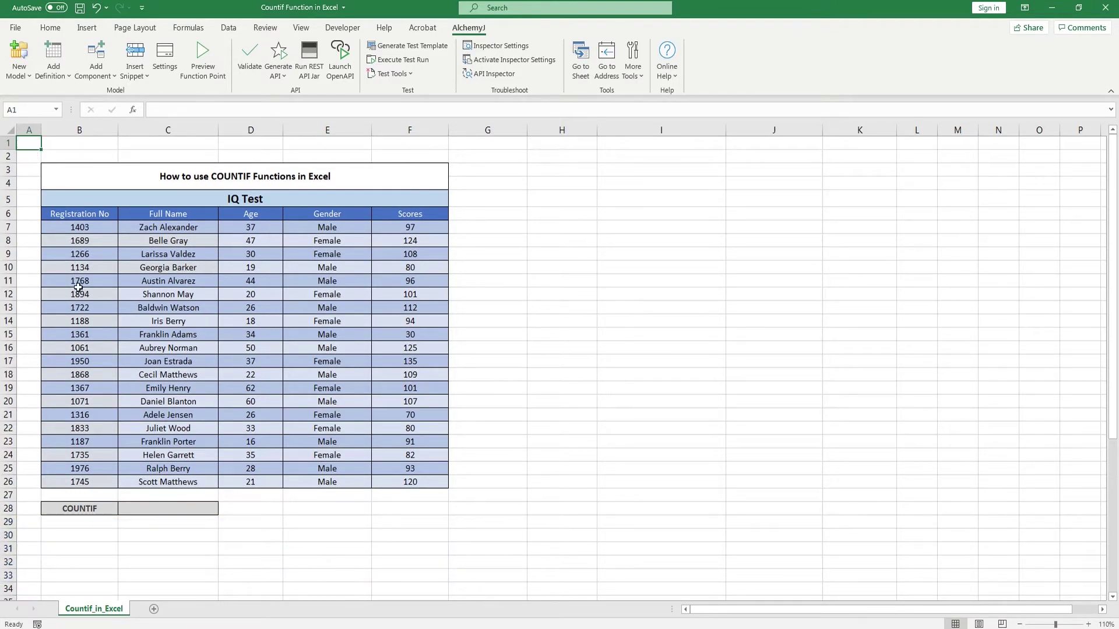
Count the scores equal to 101 in cell C28 with COUNTIF over F7:F26, using the criterion "101"
{"action": "left_click", "coordinate": [129, 506]}
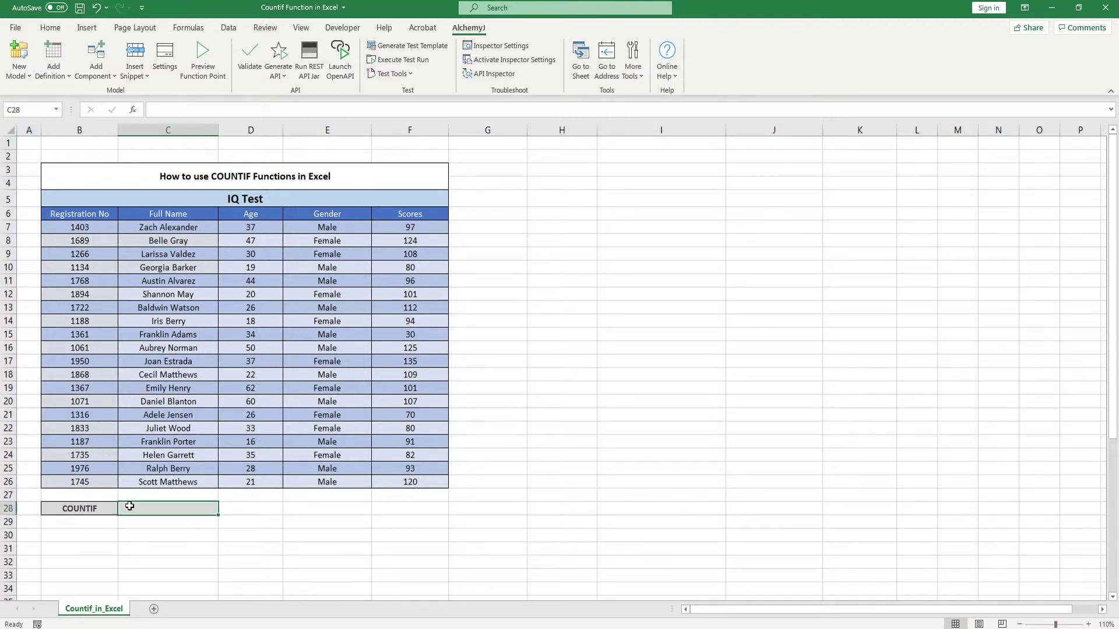
{"action": "type", "text": "=COUN"}
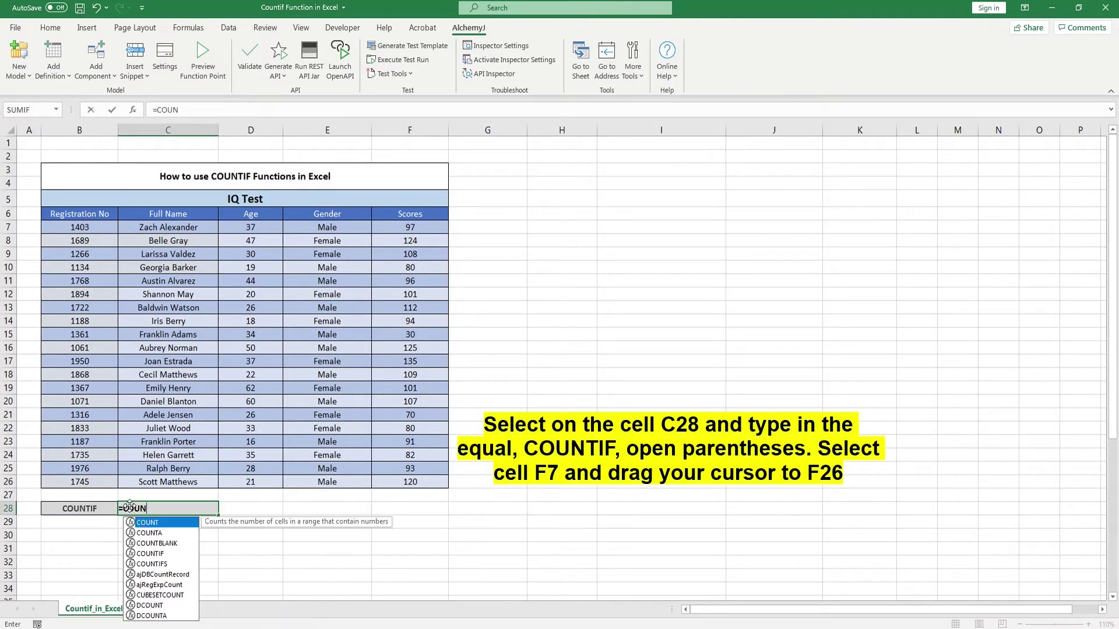
{"action": "type", "text": "TIF("}
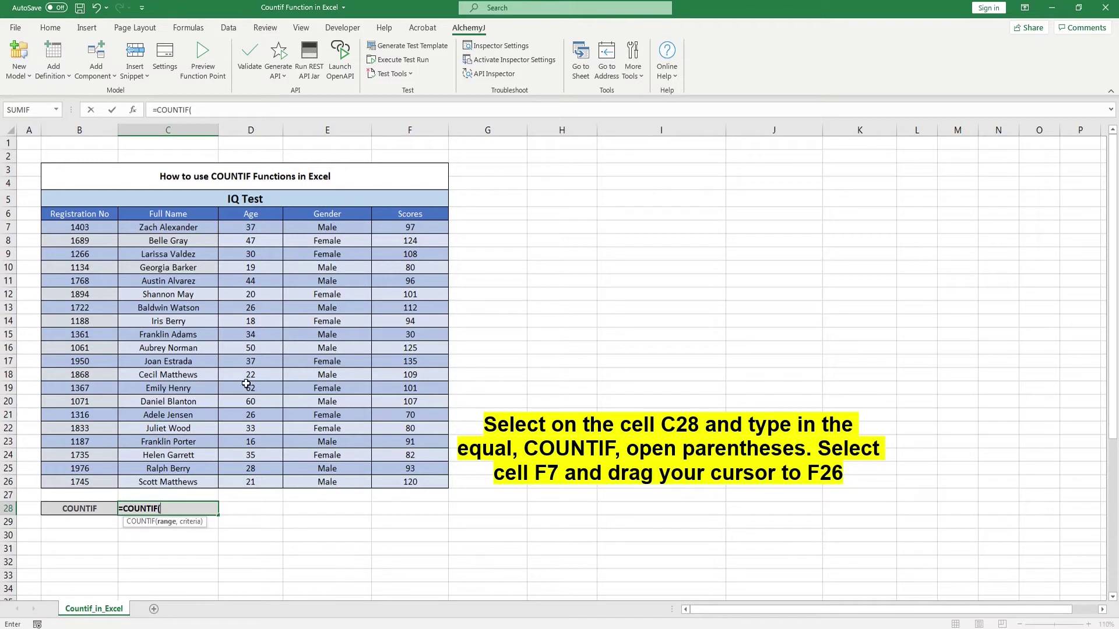
{"action": "left_click_drag", "start_coordinate": [430, 227], "coordinate": [440, 479]}
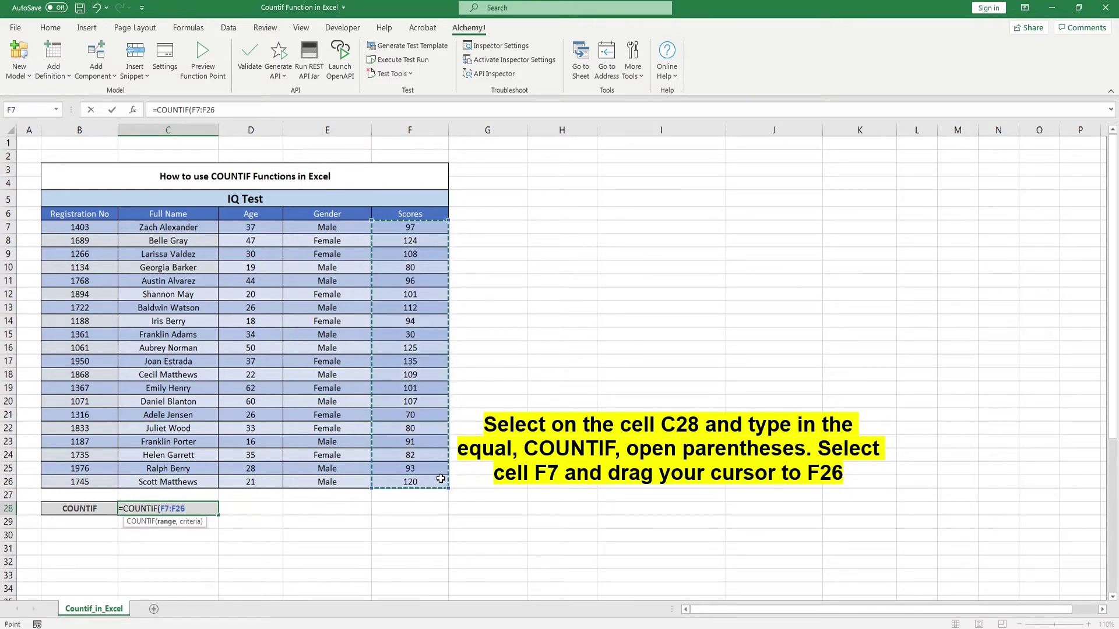
{"action": "type", "text": ",\"101"}
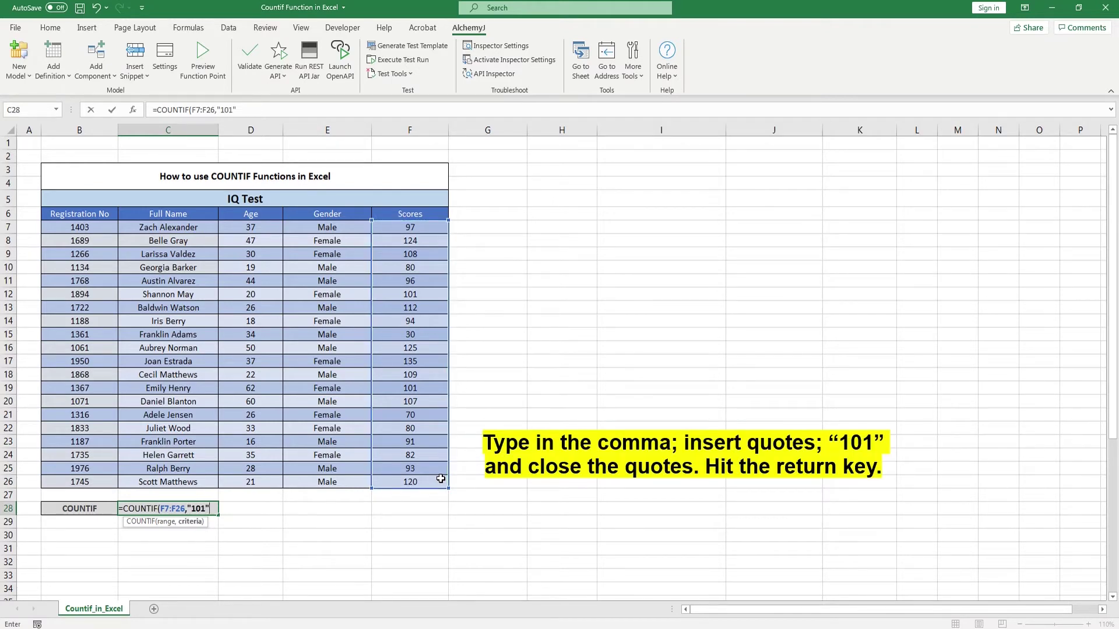
{"action": "key", "text": "Return"}
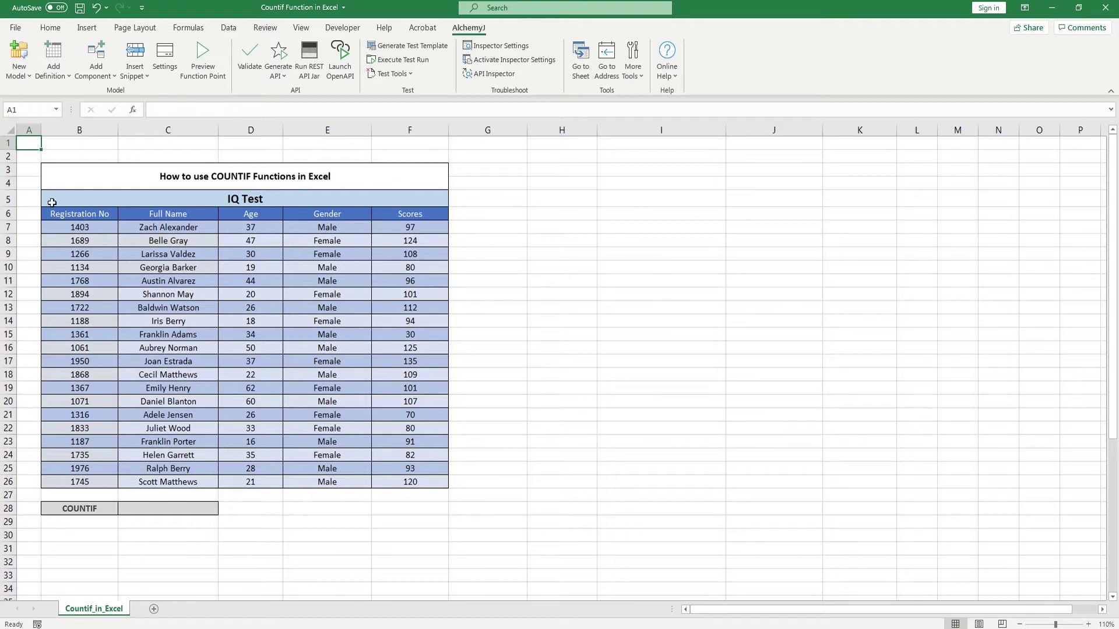
Count the scores above 100 in cell C28 with COUNTIF over F7:F26, using the criterion ">100"
{"action": "left_click", "coordinate": [128, 508]}
{"action": "type", "text": "=COUNTIF("}
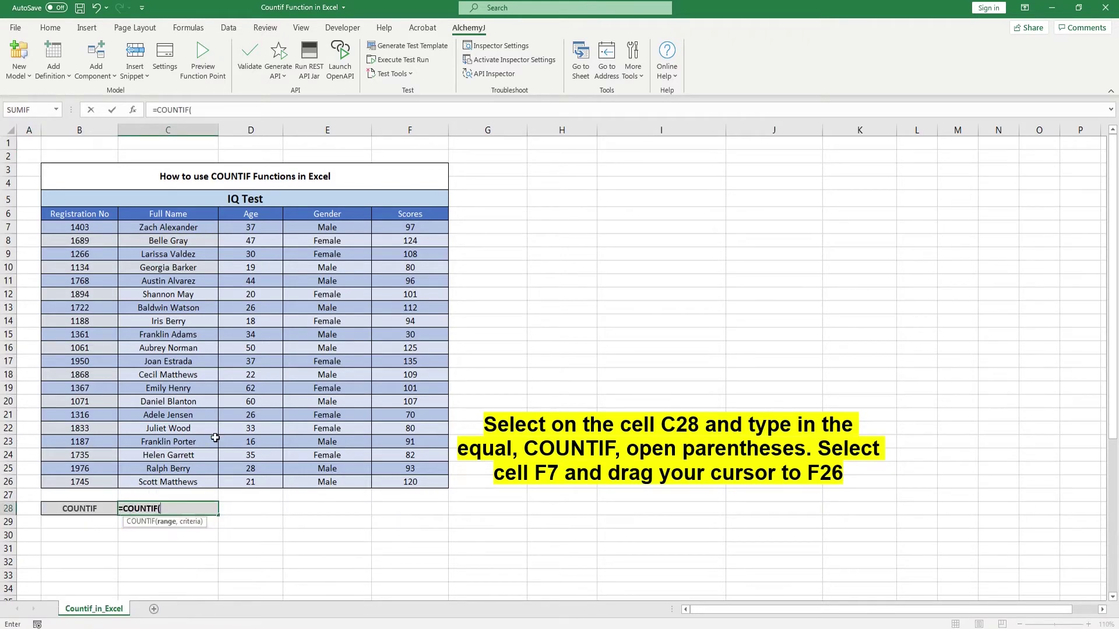
{"action": "left_click", "coordinate": [427, 227]}
{"action": "left_click_drag", "start_coordinate": [427, 227], "coordinate": [437, 480]}
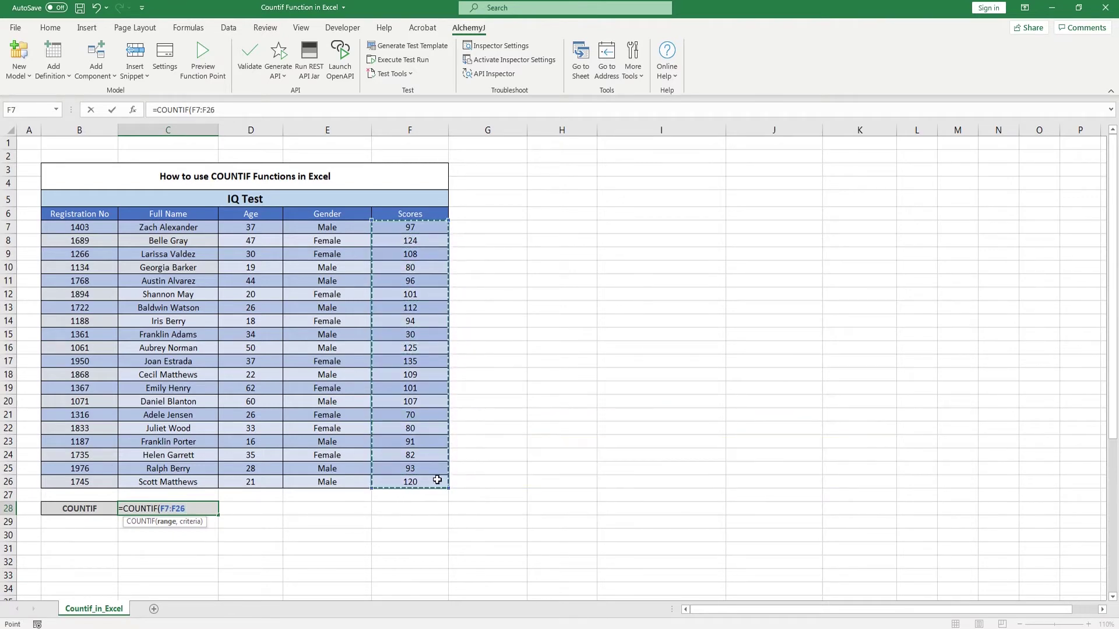
{"action": "type", "text": ","}
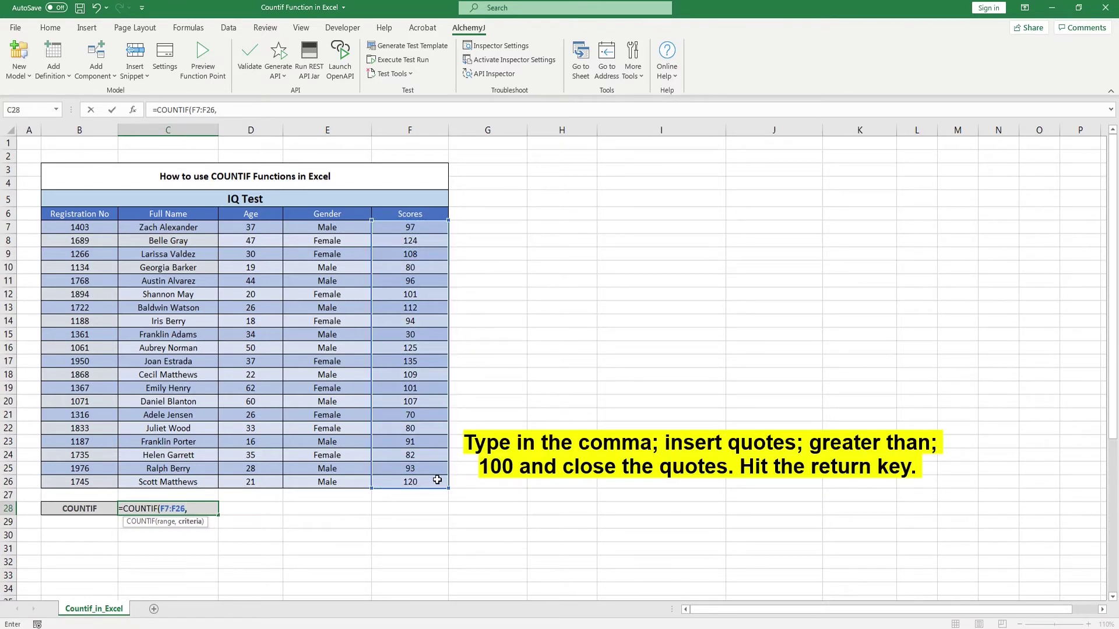
{"action": "type", "text": "\">100"}
{"action": "key", "text": "Return"}
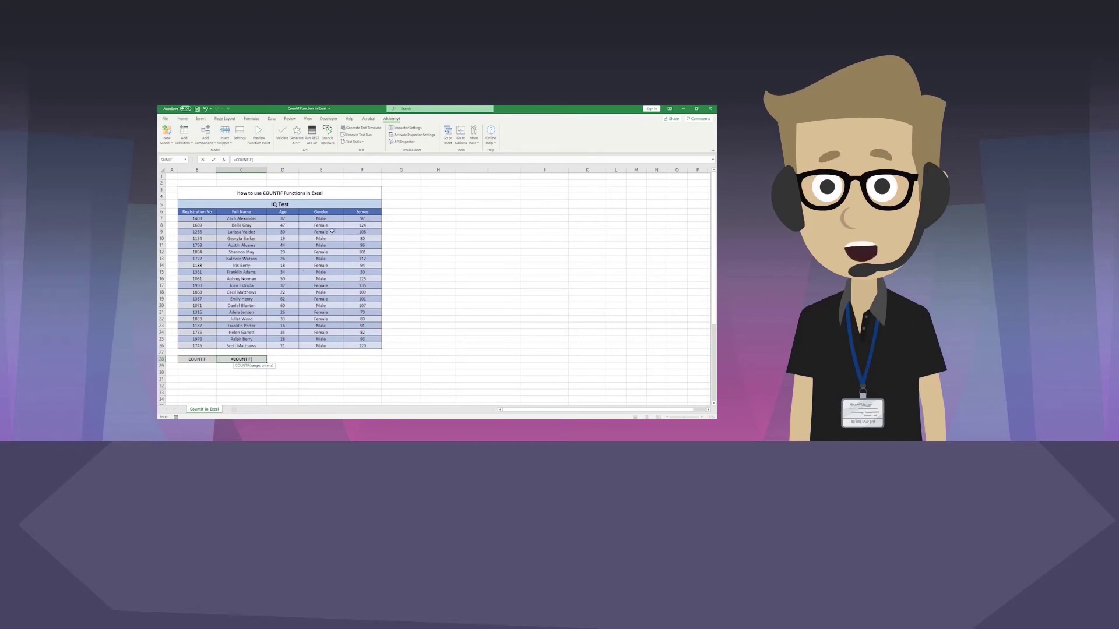
Complete the COUNTIF formula in C28 with the Gender range E7:E26 and the criterion "MALE"
{"action": "left_click_drag", "start_coordinate": [332, 219], "coordinate": [334, 345]}
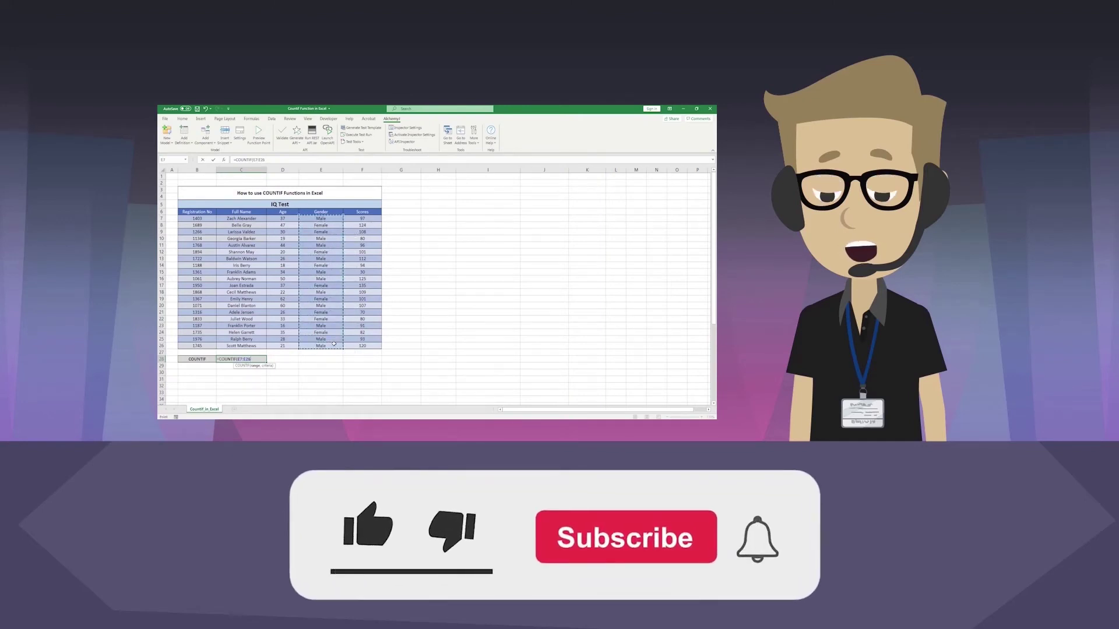
{"action": "type", "text": ",\""}
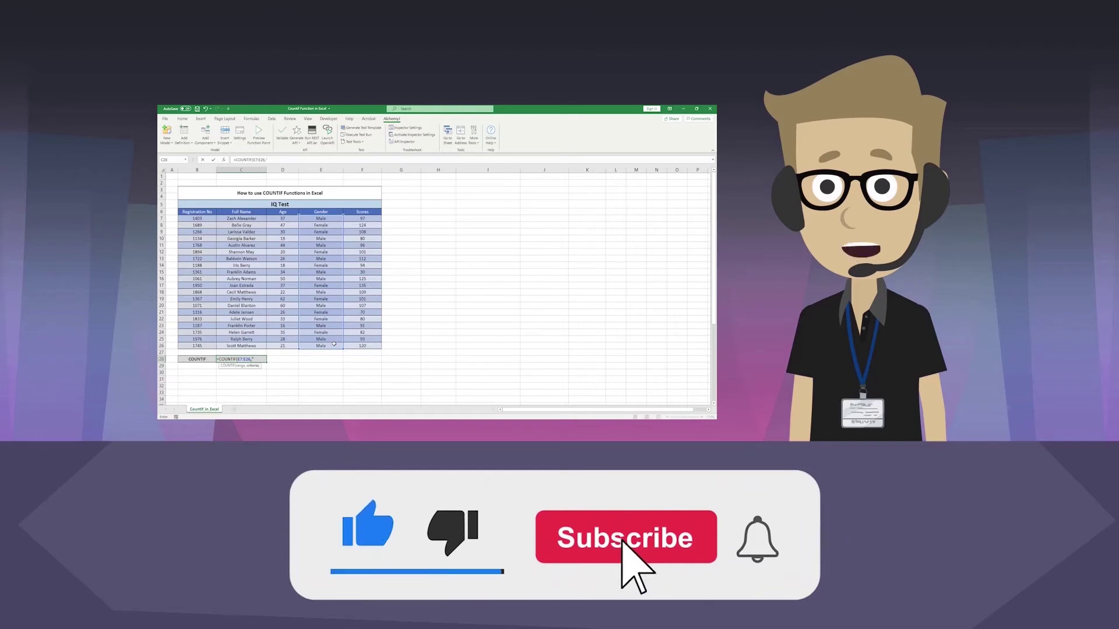
{"action": "type", "text": "MALE\""}
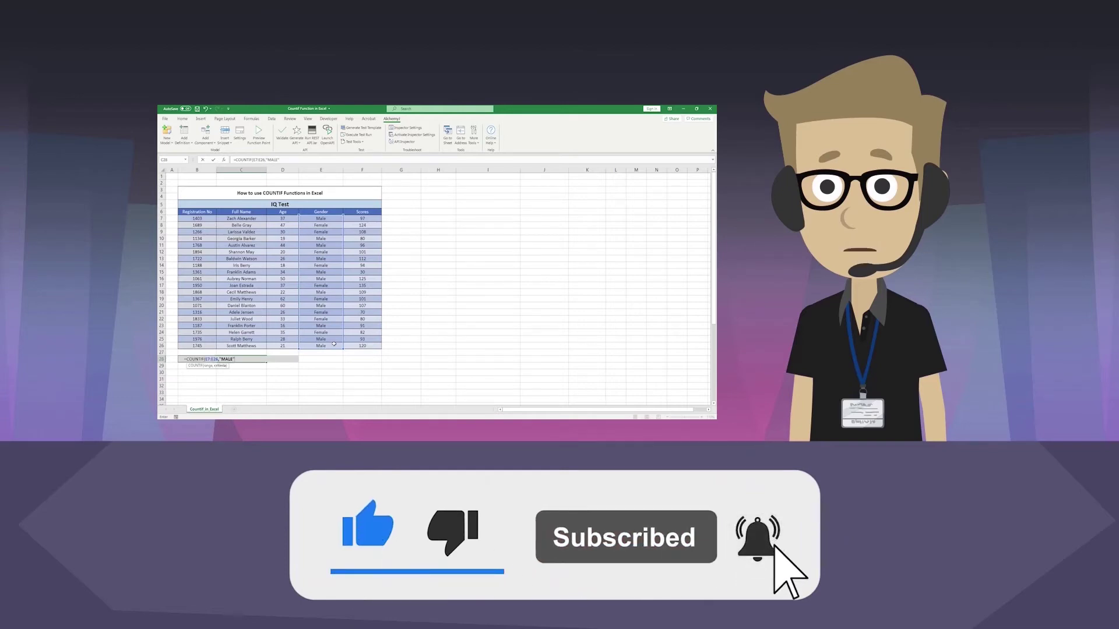
{"action": "key", "text": "Return"}
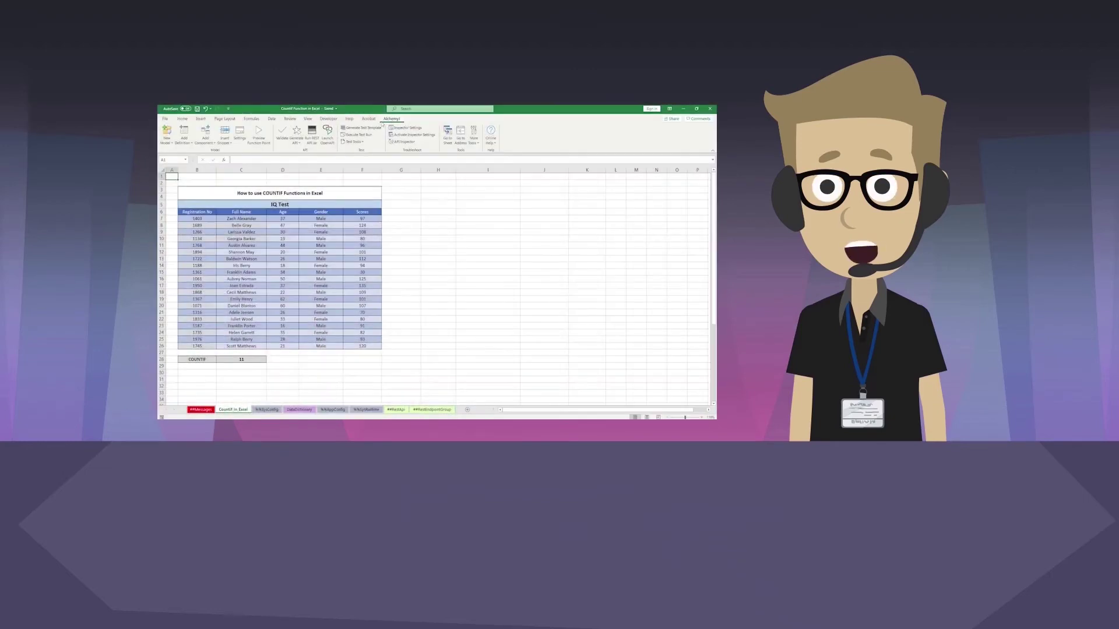
Generate an API from the COUNTIF workbook with AlchemyJ's Generate API command
{"action": "left_click", "coordinate": [297, 140]}
{"action": "left_click", "coordinate": [316, 155]}
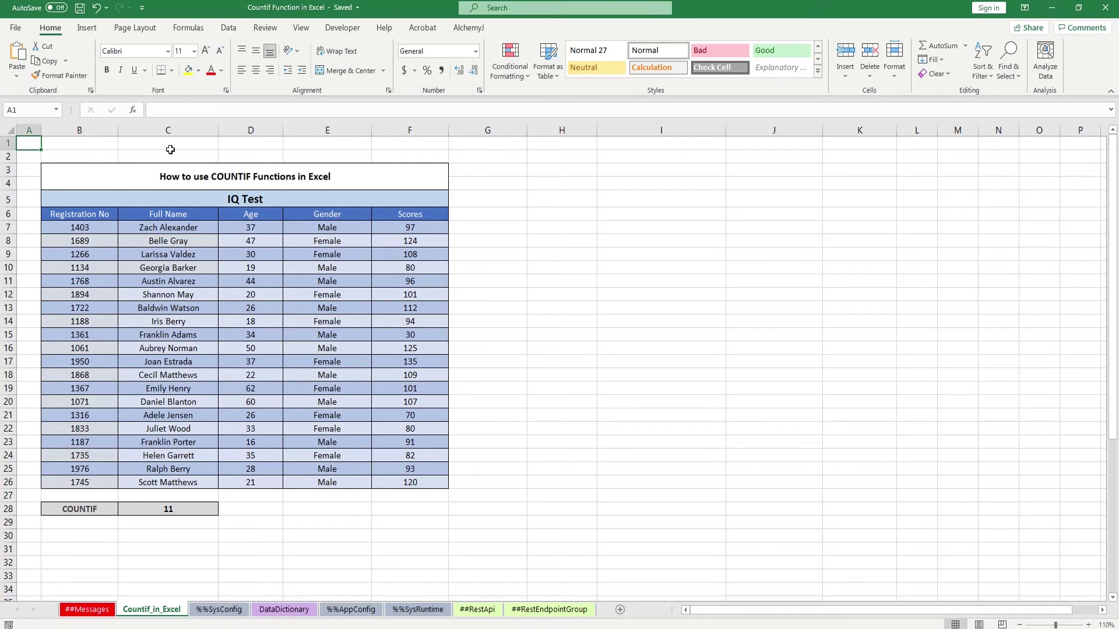
{"action": "left_click", "coordinate": [468, 28]}
{"action": "left_click", "coordinate": [287, 75]}
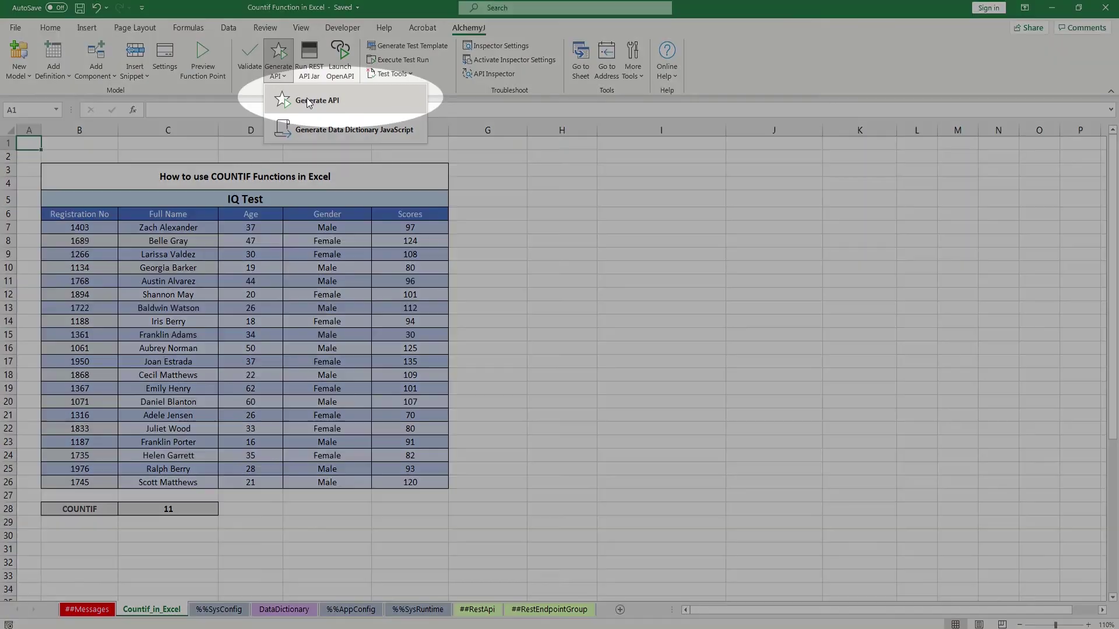
{"action": "left_click", "coordinate": [307, 98]}
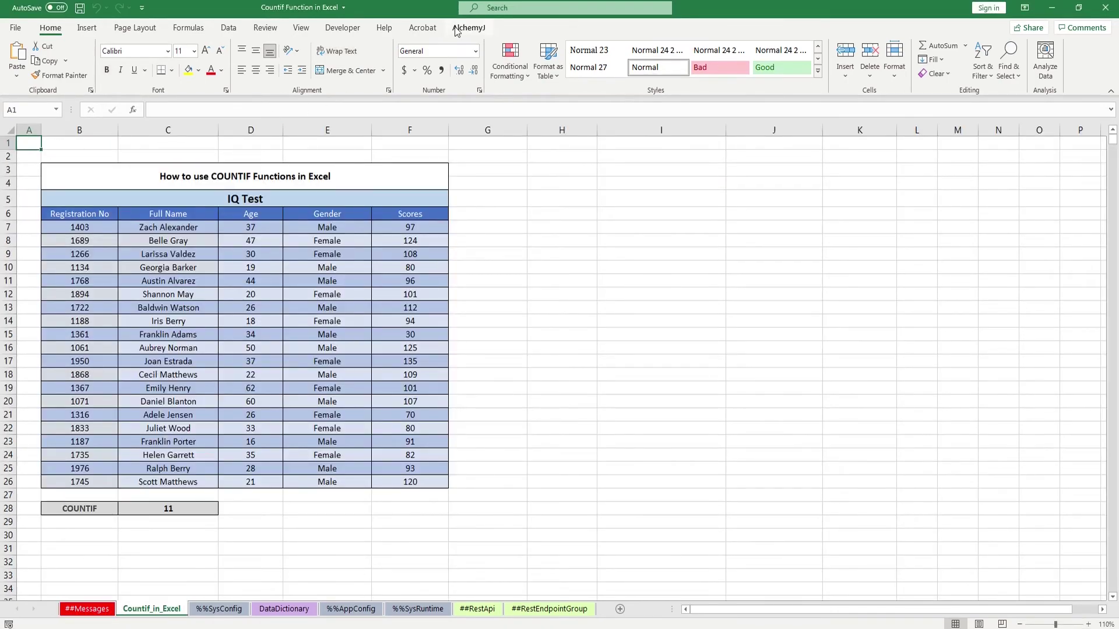
Launch the OpenAPI page in the browser and enable trying out the POST /countif/countif operation
{"action": "left_click", "coordinate": [467, 28]}
{"action": "left_click", "coordinate": [343, 78]}
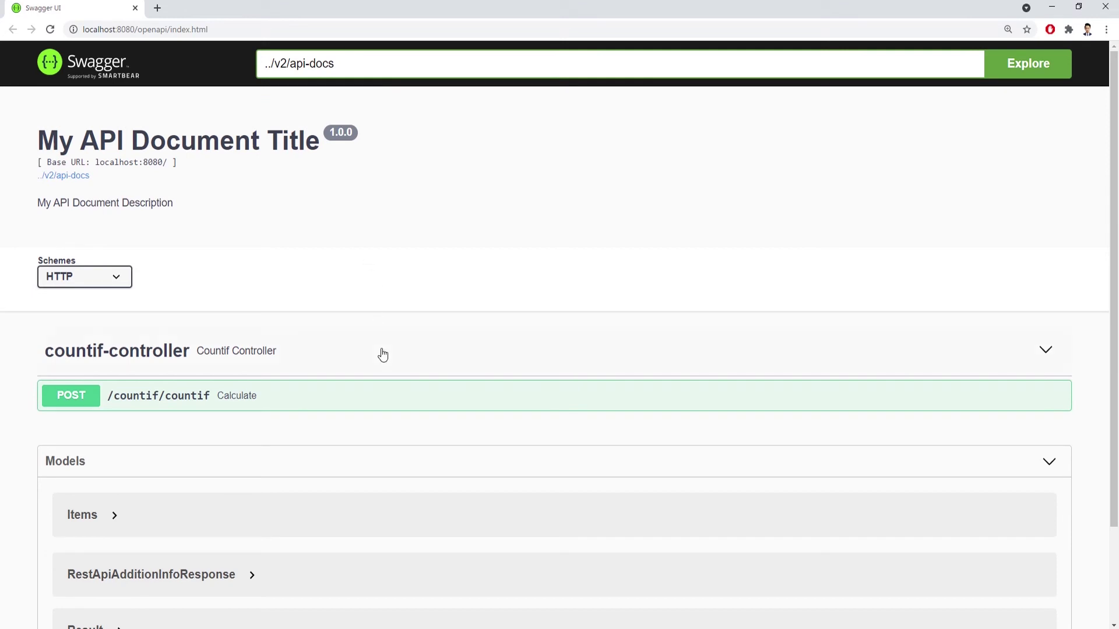
{"action": "left_click", "coordinate": [385, 396]}
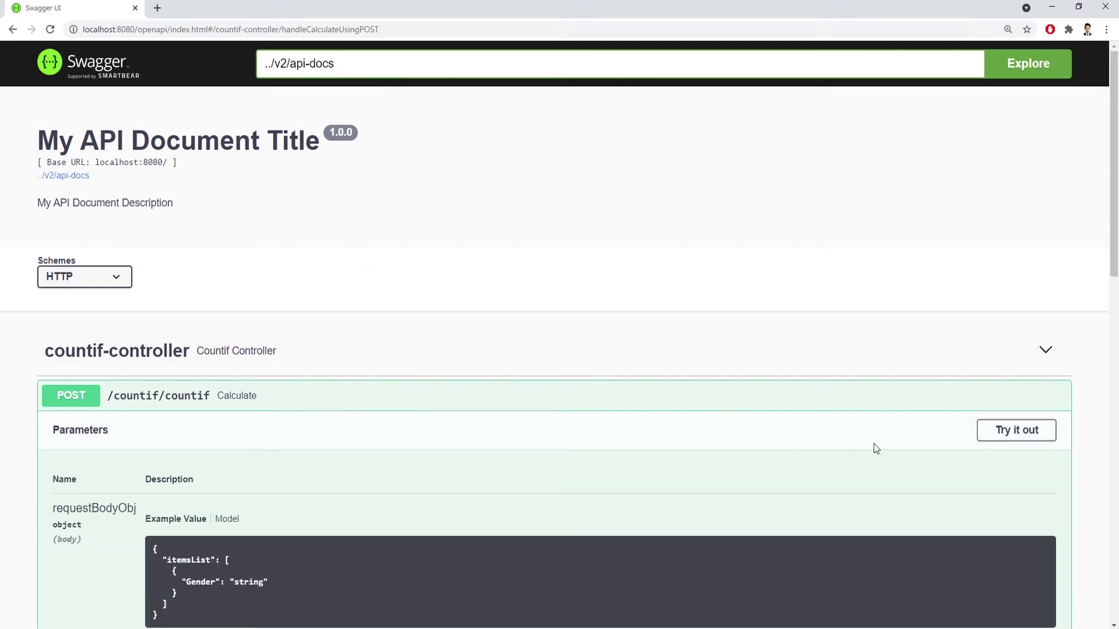
{"action": "left_click", "coordinate": [998, 440]}
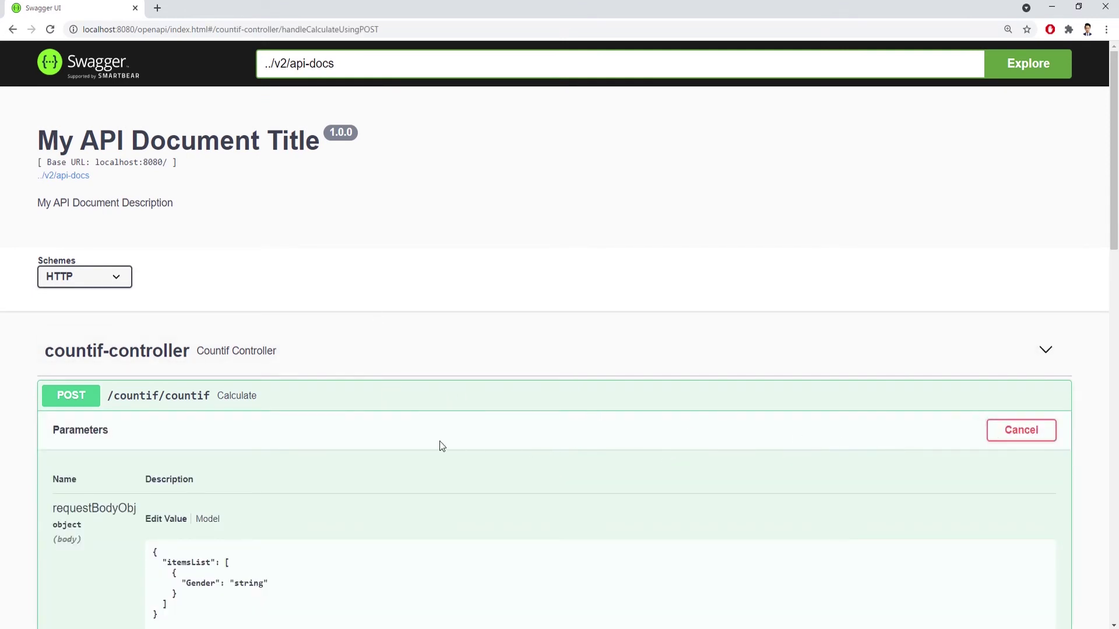
Duplicate the Gender object in the request body's itemsList four times to make five items
{"action": "scroll", "coordinate": [277, 447], "scroll_direction": "down", "scroll_amount": 4}
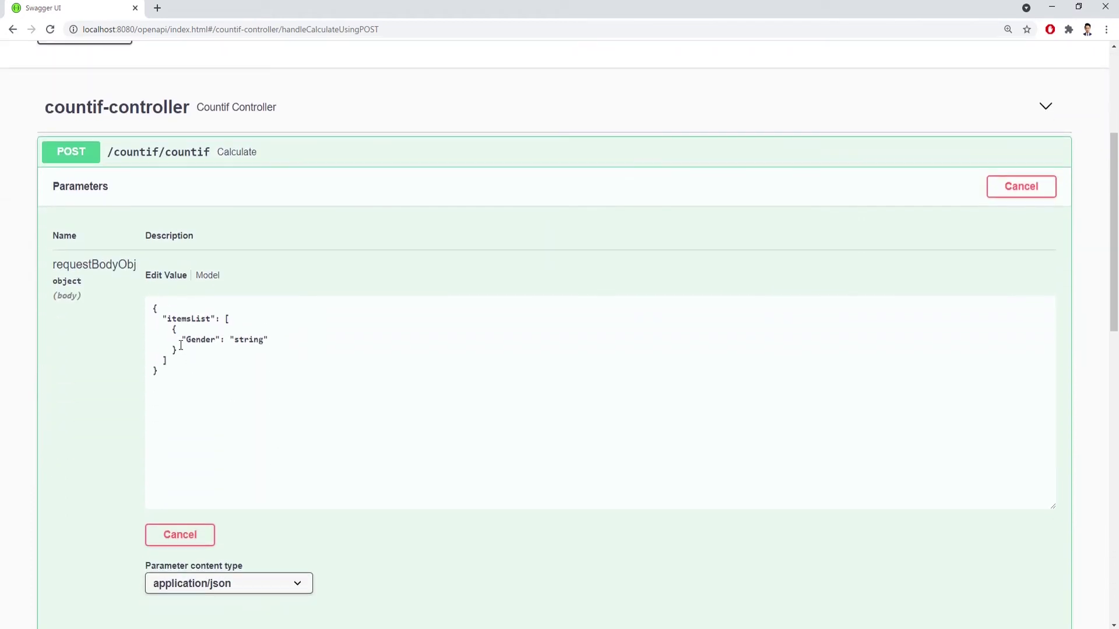
{"action": "left_click_drag", "start_coordinate": [173, 330], "coordinate": [185, 350]}
{"action": "key", "text": "ctrl+c"}
{"action": "key", "text": "Right"}
{"action": "key", "text": "Return"}
{"action": "key", "text": "ctrl+v"}
{"action": "key", "text": "Return"}
{"action": "key", "text": "ctrl+v"}
{"action": "key", "text": "Return"}
{"action": "key", "text": "ctrl+v"}
{"action": "key", "text": "Return"}
{"action": "key", "text": "ctrl+v"}
Set the first item's Gender to "Male" and add a comma after its closing brace
{"action": "left_click", "coordinate": [264, 342]}
{"action": "key", "text": "BackSpace"}
{"action": "key", "text": "BackSpace"}
{"action": "key", "text": "BackSpace"}
{"action": "key", "text": "BackSpace"}
{"action": "key", "text": "BackSpace"}
{"action": "key", "text": "BackSpace"}
{"action": "type", "text": "Male"}
{"action": "left_click", "coordinate": [255, 349]}
{"action": "type", "text": ","}
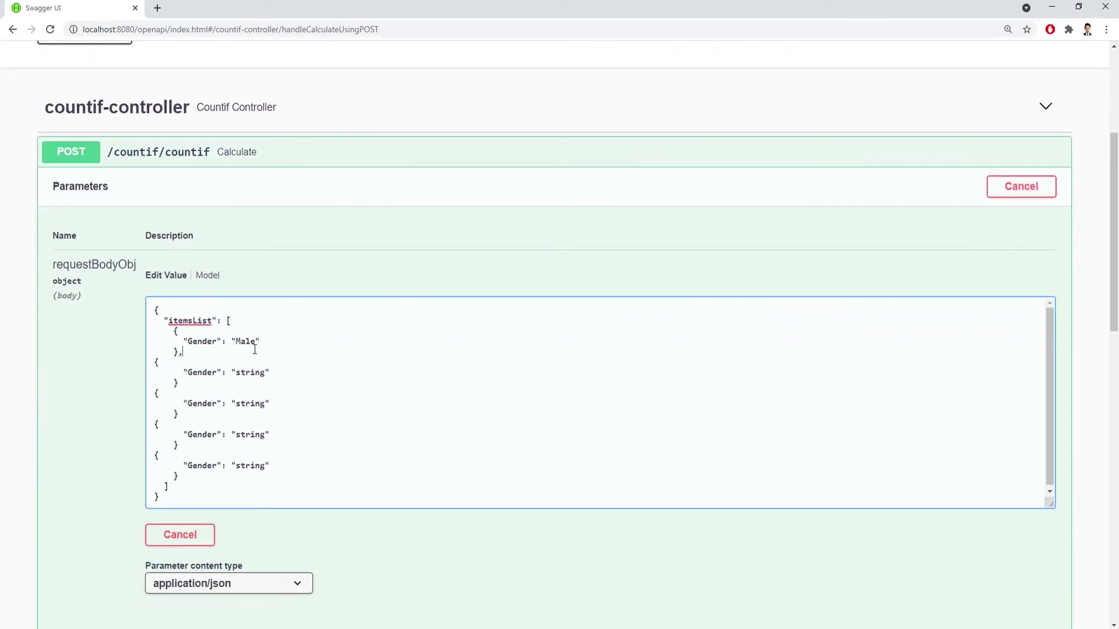
Set the second item's Gender to "Female" and add a comma after its closing brace
{"action": "left_click", "coordinate": [265, 370]}
{"action": "key", "text": "BackSpace"}
{"action": "key", "text": "BackSpace"}
{"action": "key", "text": "BackSpace"}
{"action": "key", "text": "BackSpace"}
{"action": "key", "text": "BackSpace"}
{"action": "key", "text": "BackSpace"}
{"action": "type", "text": "Female"}
{"action": "left_click", "coordinate": [239, 385]}
{"action": "type", "text": ","}
Set the third item's Gender to "Male" and the fourth's to "Female", with a comma after each item
{"action": "left_click", "coordinate": [265, 402]}
{"action": "key", "text": "BackSpace"}
{"action": "key", "text": "BackSpace"}
{"action": "key", "text": "BackSpace"}
{"action": "key", "text": "BackSpace"}
{"action": "key", "text": "BackSpace"}
{"action": "key", "text": "BackSpace"}
{"action": "type", "text": "Male"}
{"action": "left_click", "coordinate": [258, 446]}
{"action": "type", "text": ","}
Set the fifth item's Gender to "Male"
{"action": "left_click", "coordinate": [262, 464]}
{"action": "key", "text": "BackSpace"}
{"action": "key", "text": "BackSpace"}
{"action": "key", "text": "BackSpace"}
{"action": "key", "text": "BackSpace"}
{"action": "key", "text": "BackSpace"}
{"action": "key", "text": "BackSpace"}
{"action": "type", "text": "Male"}
Execute the POST request and highlight the COUNTIF value in the response body
{"action": "scroll", "coordinate": [295, 471], "scroll_direction": "down", "scroll_amount": 2}
{"action": "left_click", "coordinate": [303, 495]}
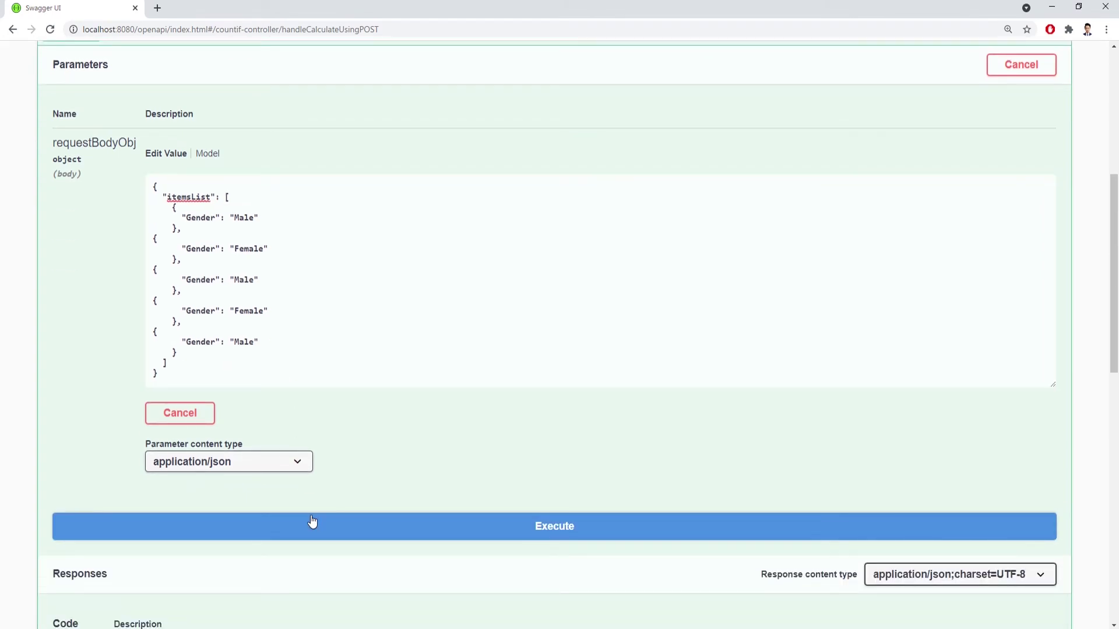
{"action": "left_click", "coordinate": [312, 525]}
{"action": "scroll", "coordinate": [312, 517], "scroll_direction": "down", "scroll_amount": 7}
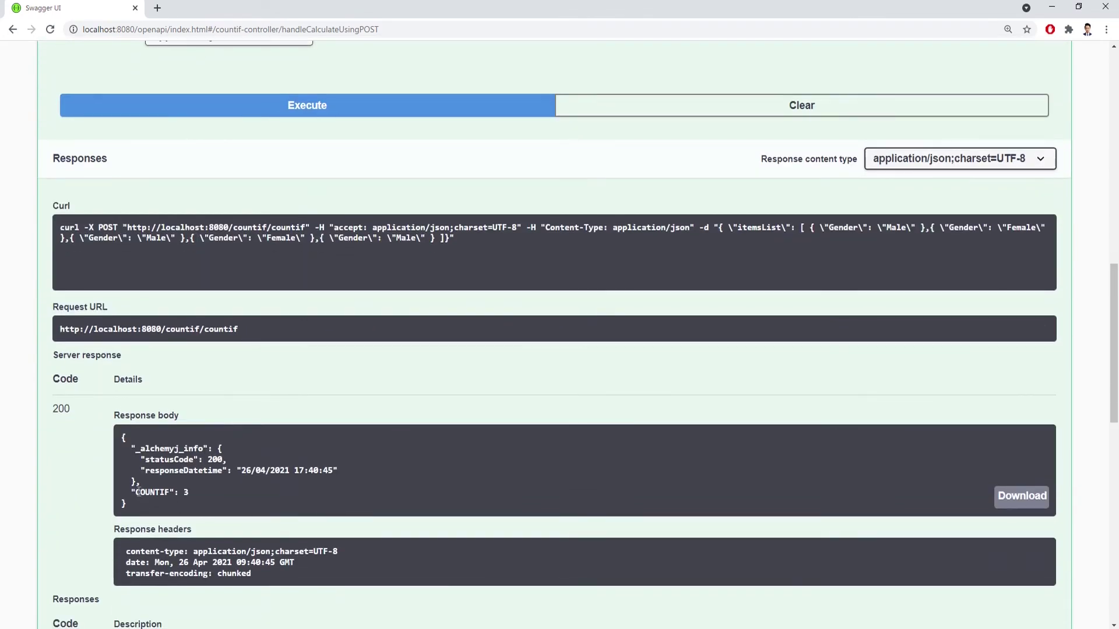
{"action": "left_click_drag", "start_coordinate": [136, 492], "coordinate": [191, 494]}
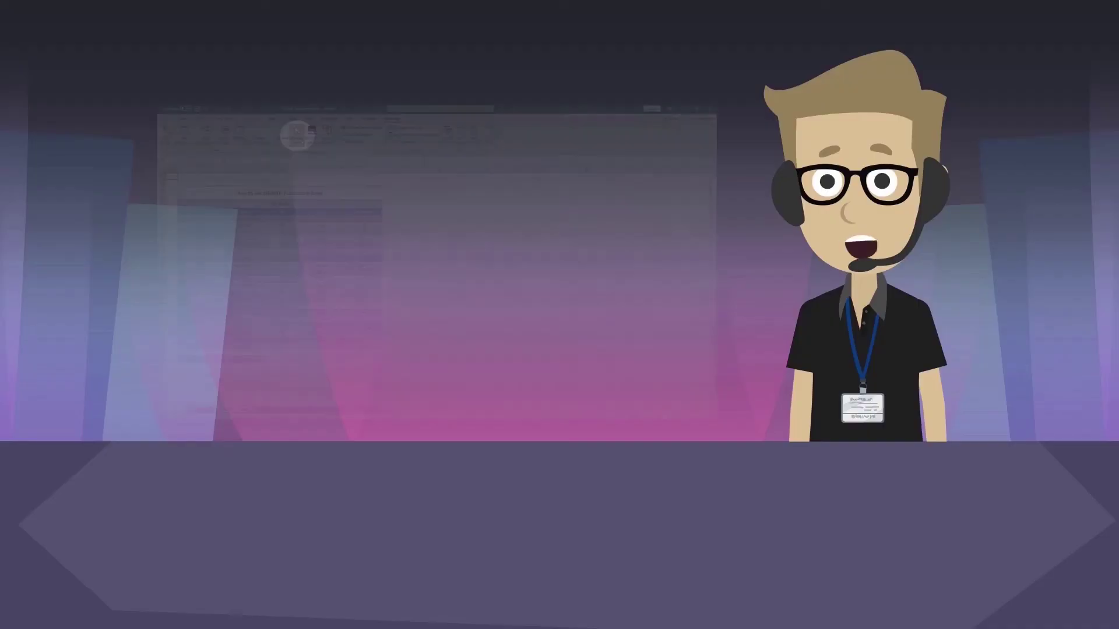
Return to the Excel workbook and run Generate API on it again
{"action": "left_click", "coordinate": [312, 155]}
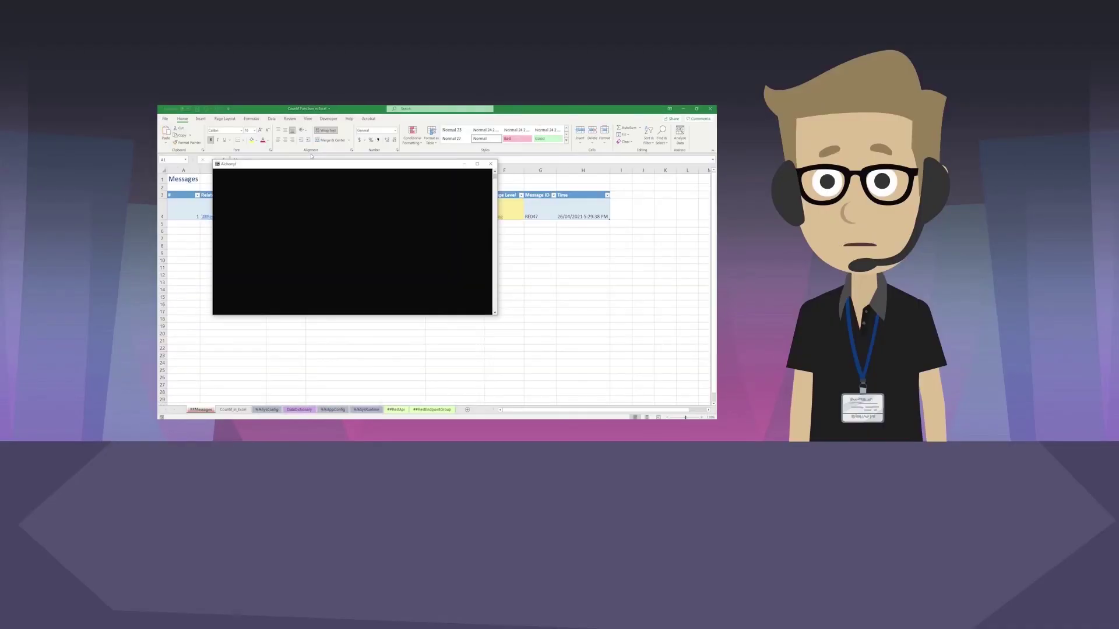